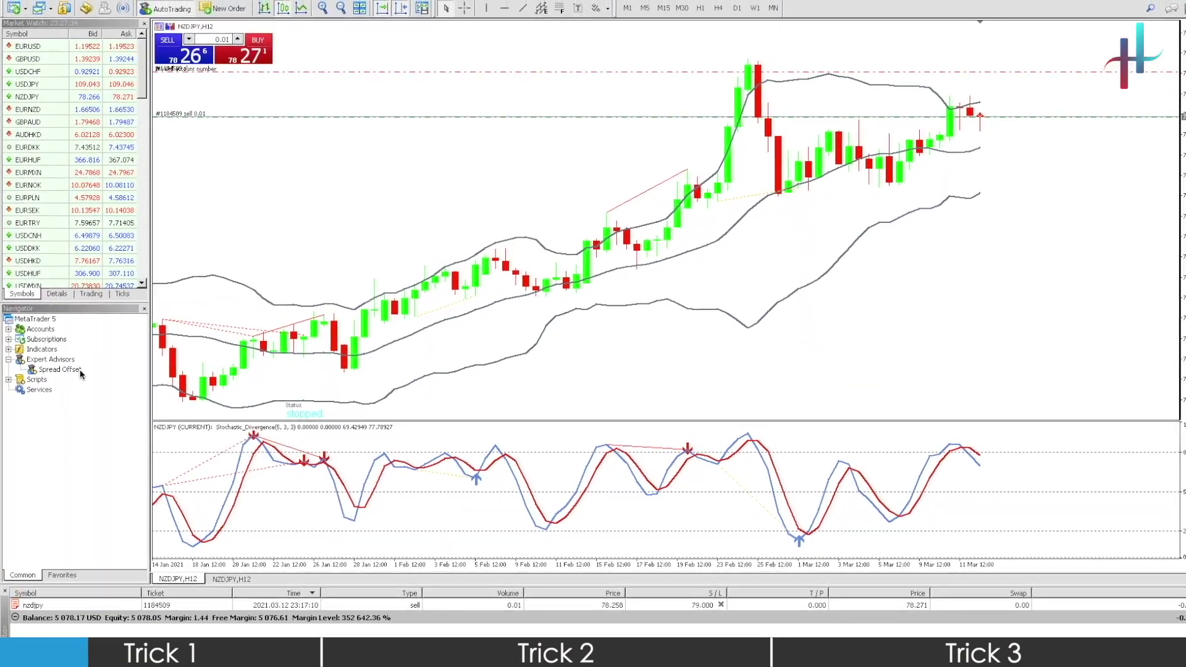
Attach Spread Offset to the NZDJPY H12 chart with default 23:00 extend and 01:00 shrink times
left_click_drag(77, 378, 766, 198)
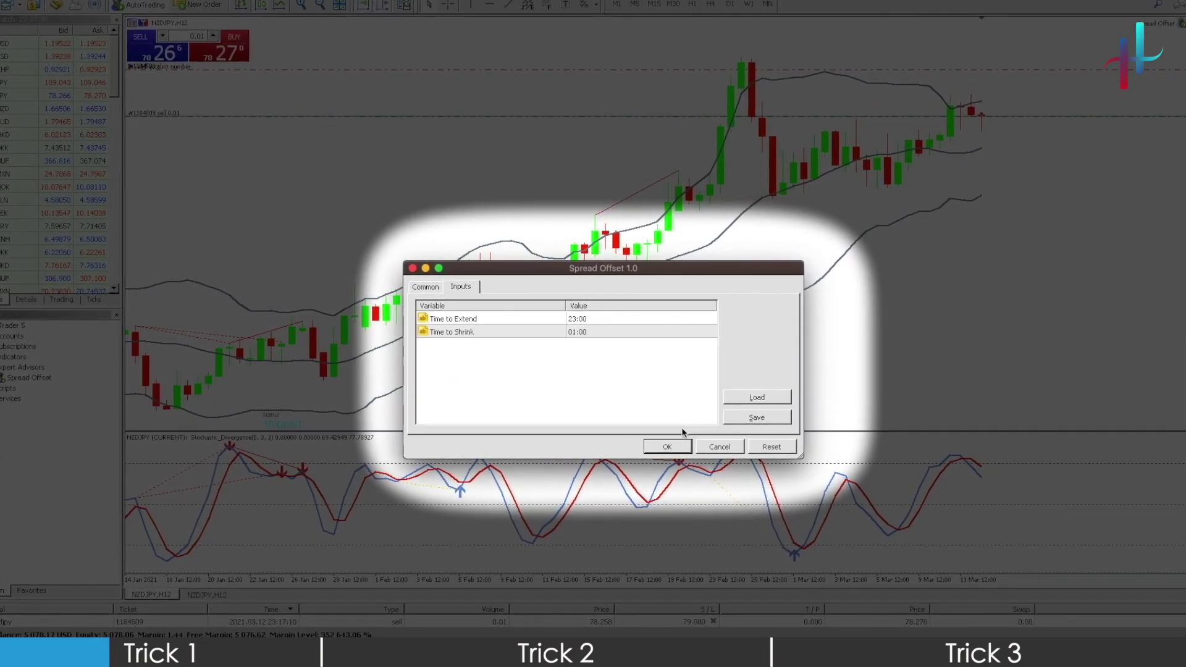
left_click(672, 451)
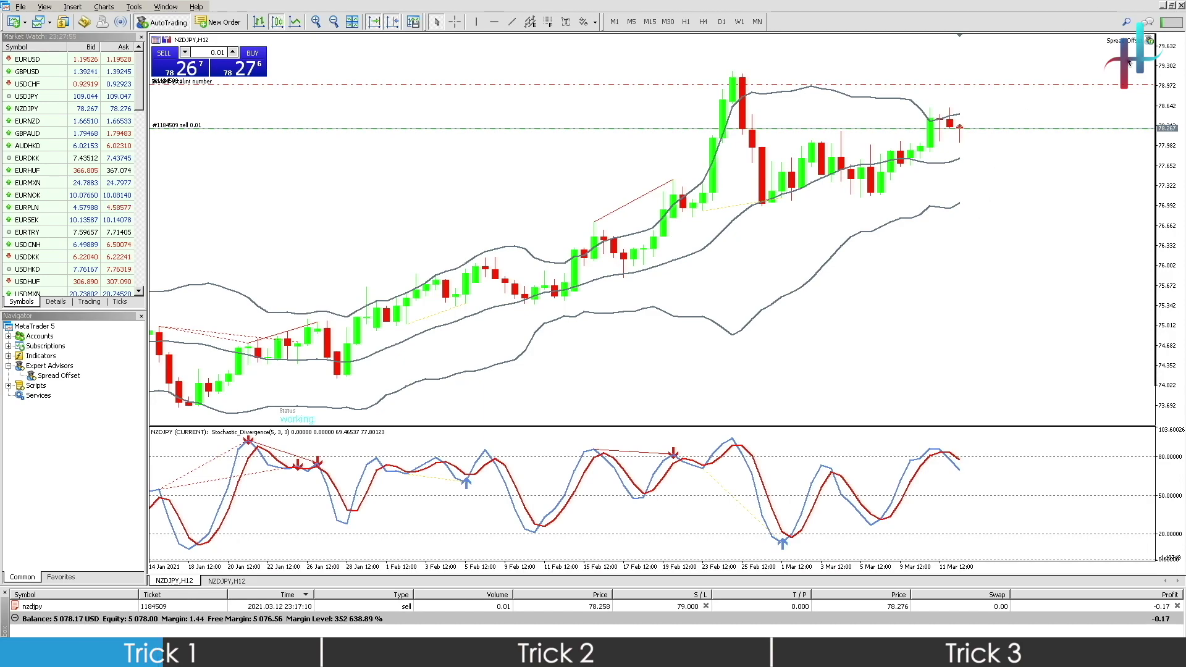
Check the running expert's chart menu, then drop Spread Offset onto the NZDJPY chart again
right_click(1149, 41)
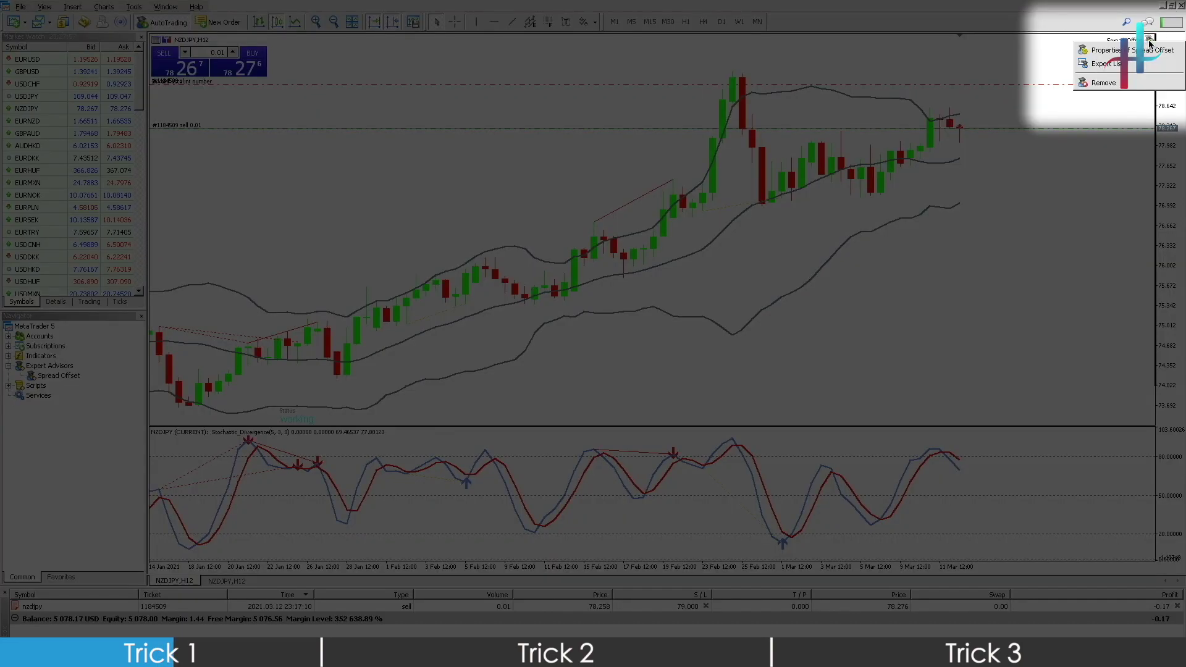
left_click(1017, 260)
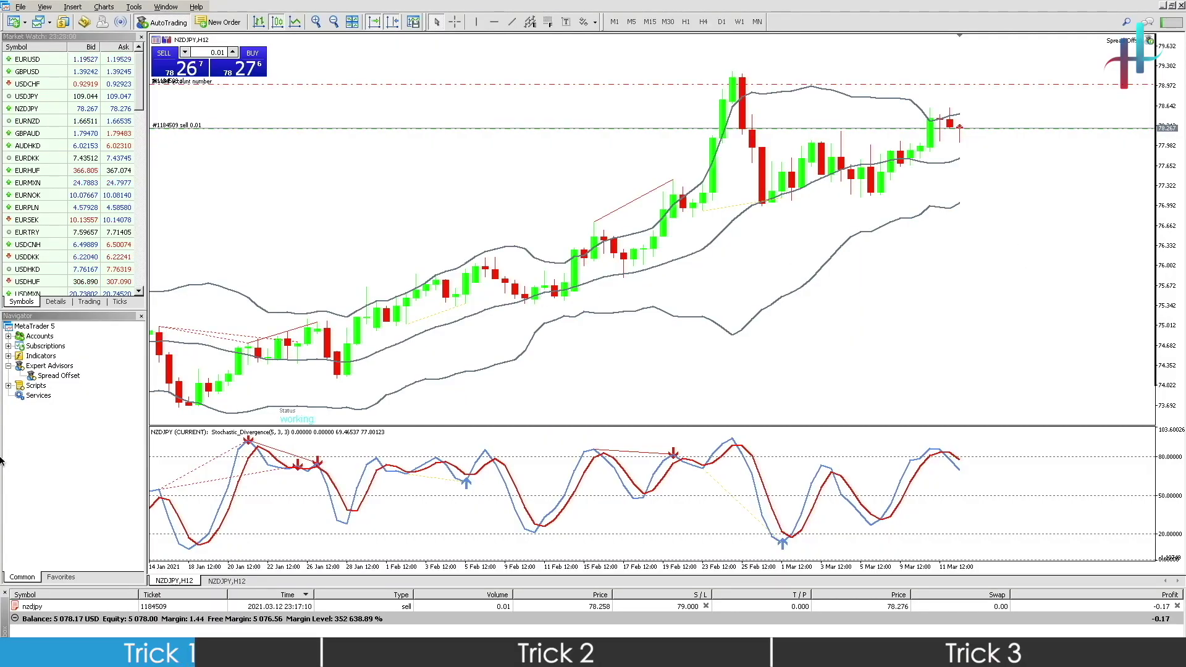
left_click_drag(67, 378, 458, 286)
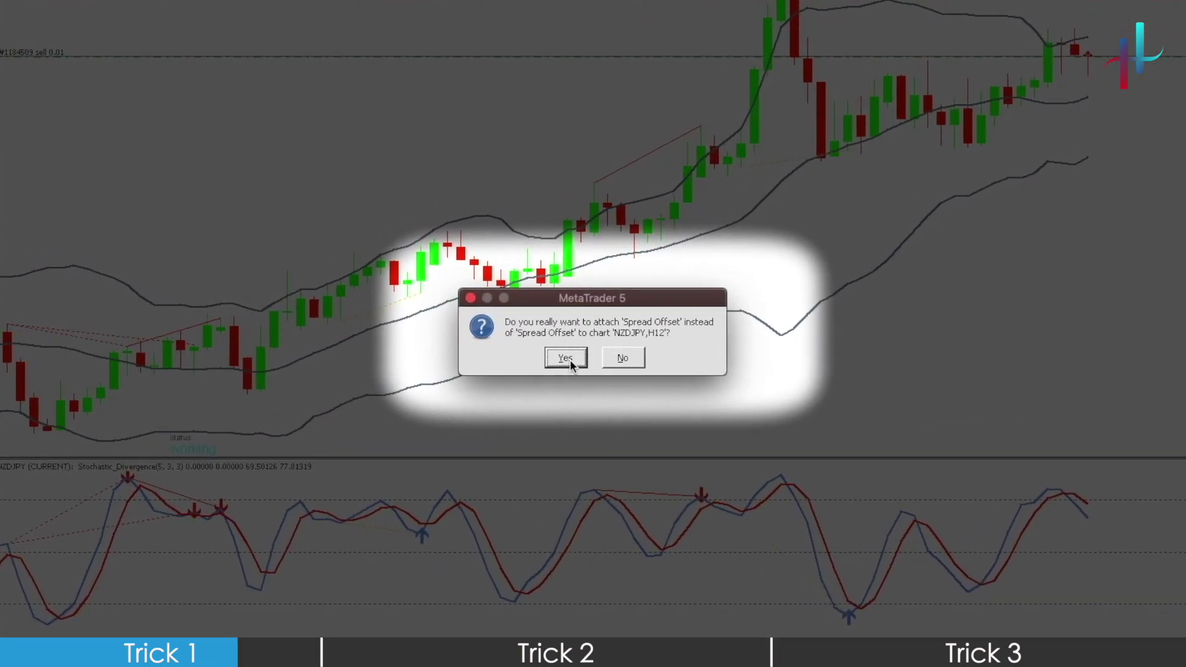
Confirm replacing the running copy and change Time to Extend from 23:00 to 23:01
left_click(567, 361)
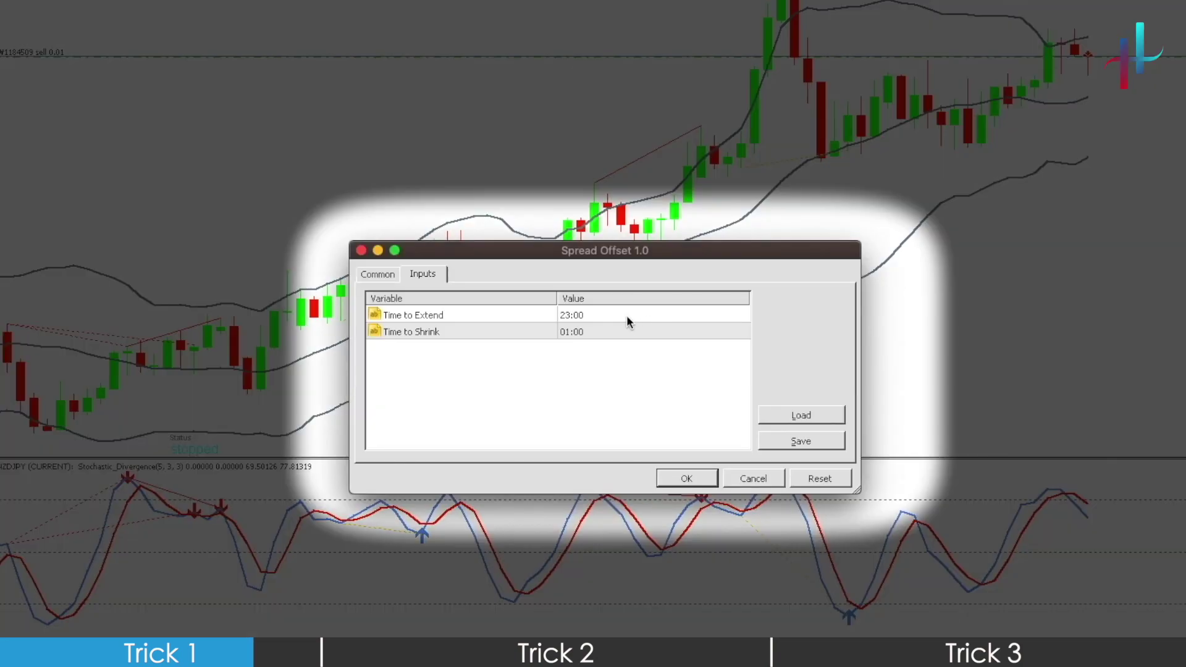
double_click(627, 317)
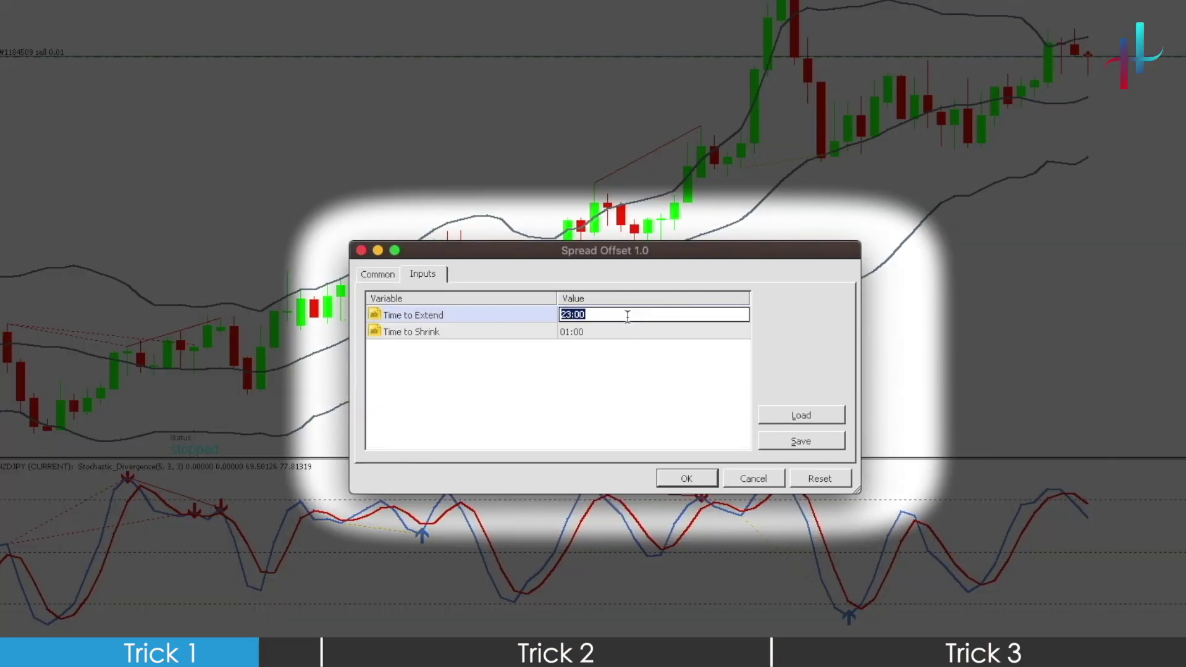
left_click(627, 316)
key("BackSpace")
type("1")
left_click(677, 472)
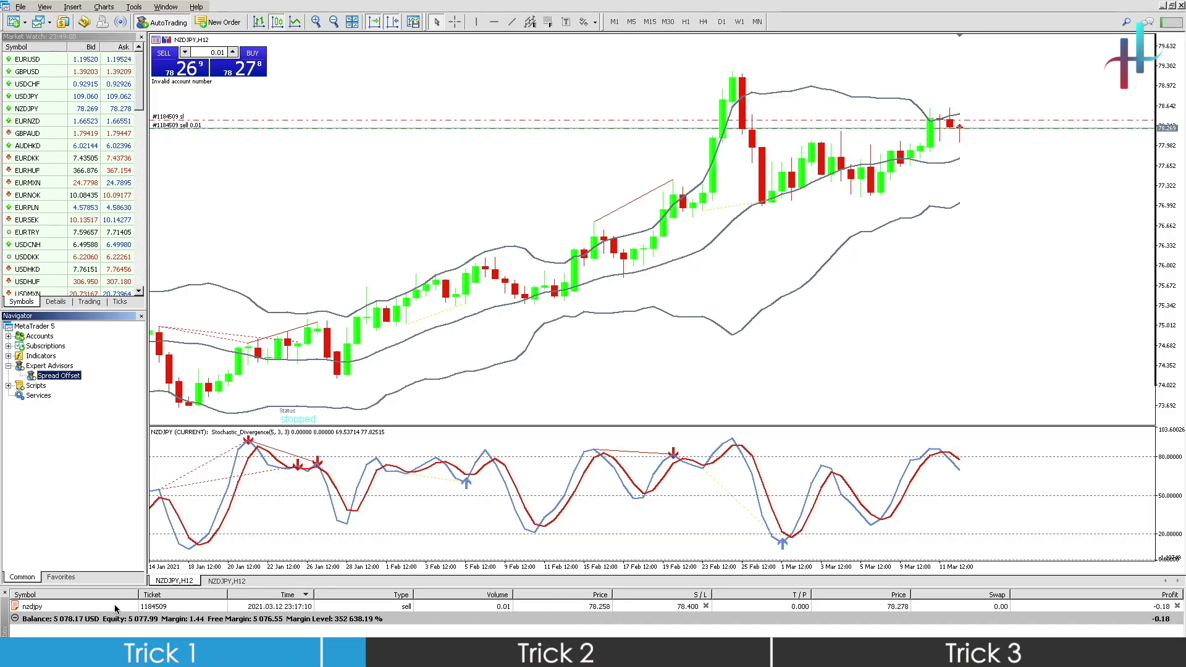
left_click(115, 606)
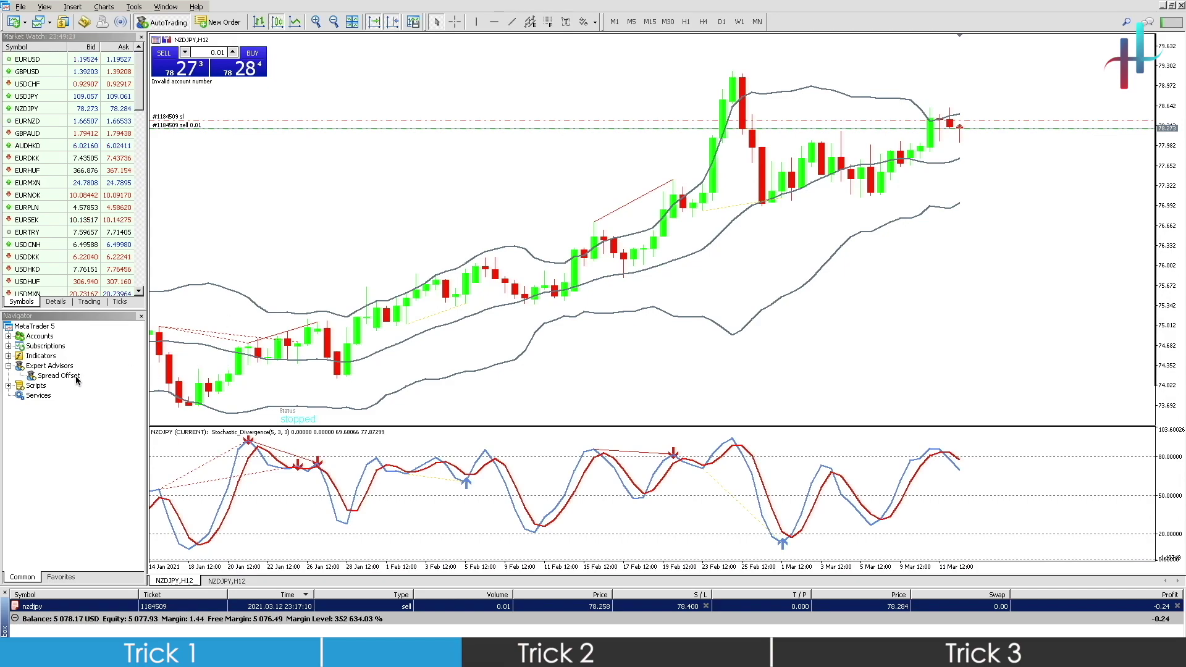
Reattach Spread Offset with Time to Extend 23:50 and Time to Shrink 23:51
left_click_drag(77, 378, 660, 275)
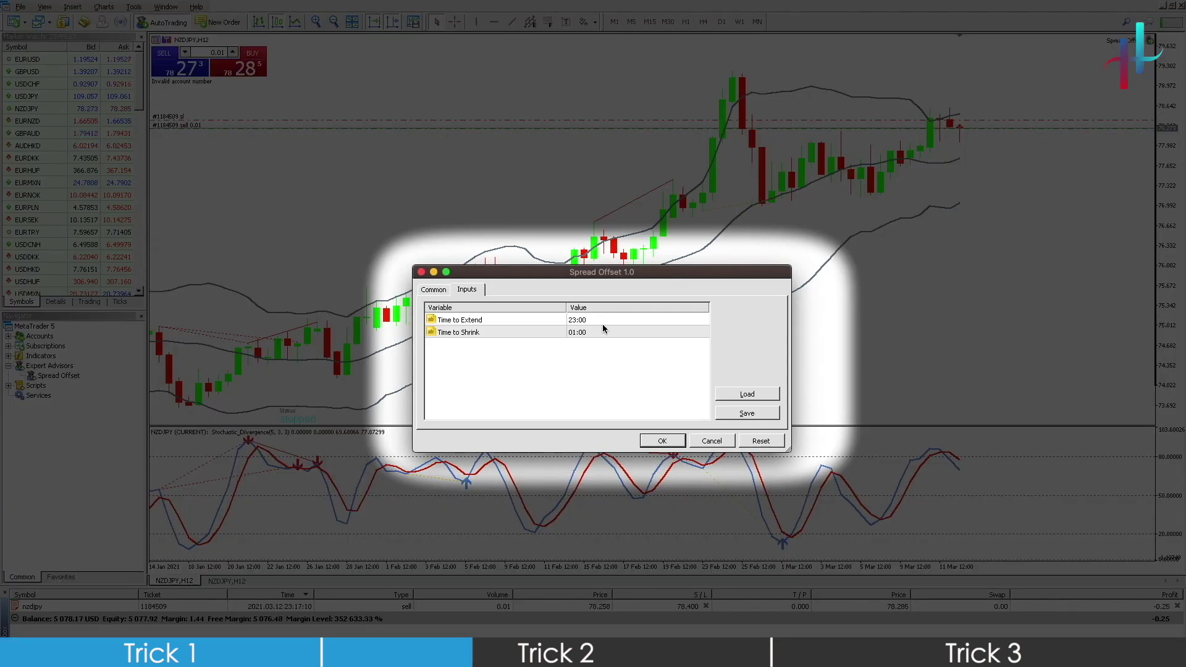
double_click(598, 319)
type("23:50")
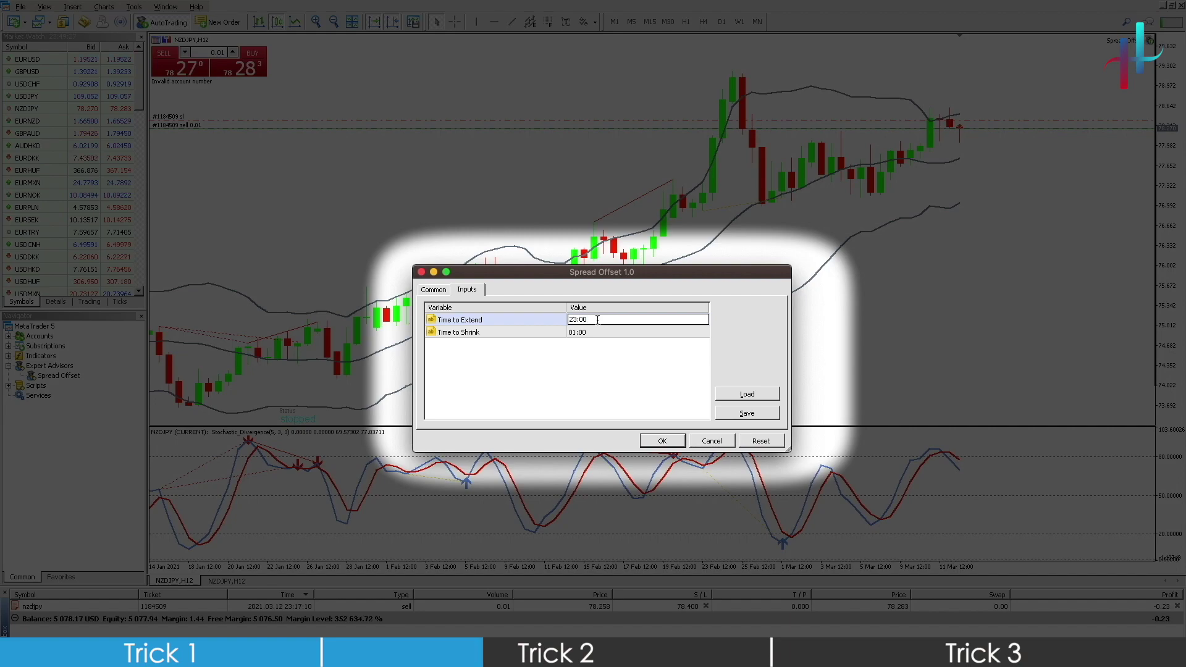
double_click(595, 333)
type("23:51")
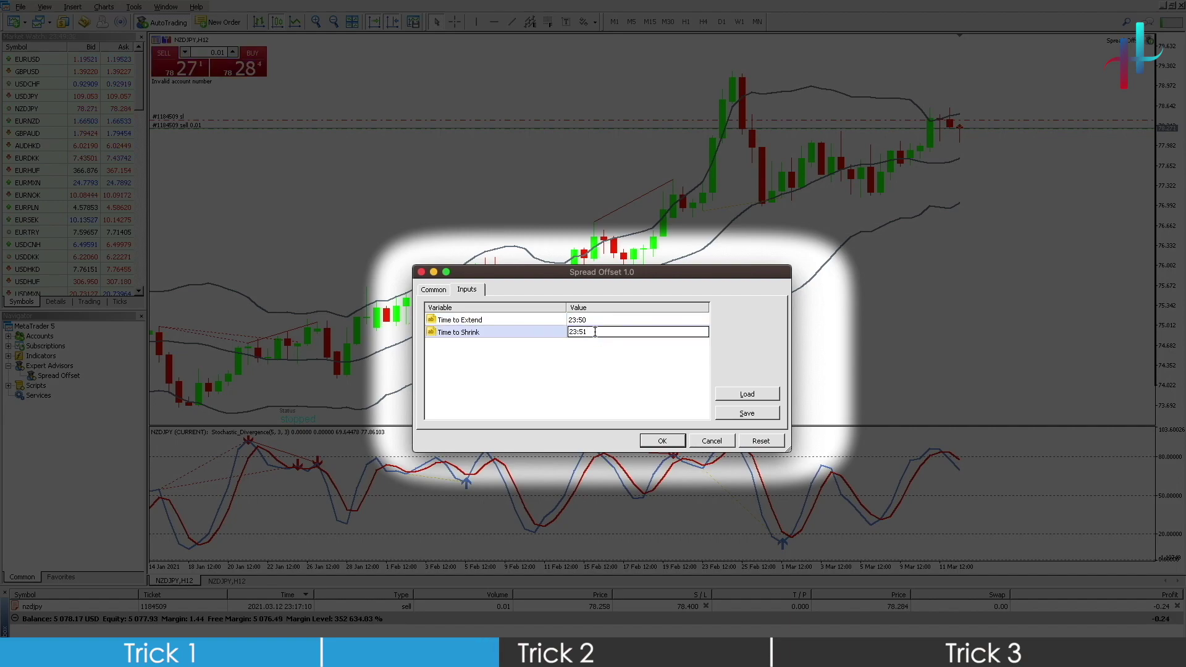
left_click(662, 441)
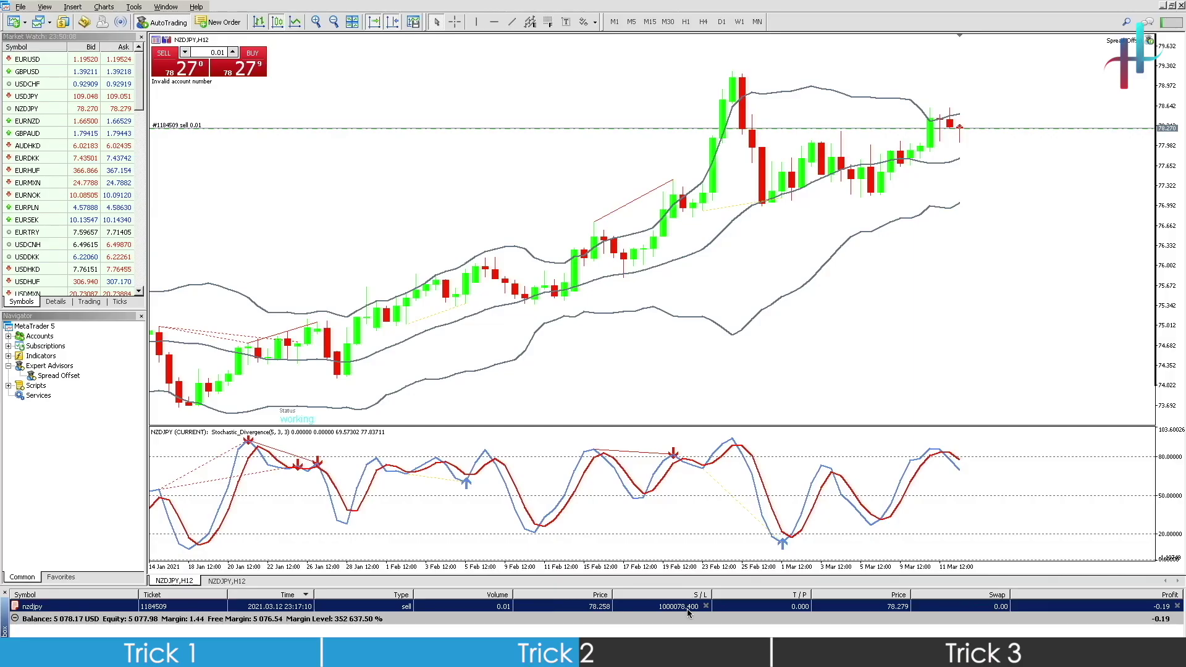
Modify the NZDJPY sell's stop loss to 1000078.500 and acknowledge the Done message
double_click(687, 609)
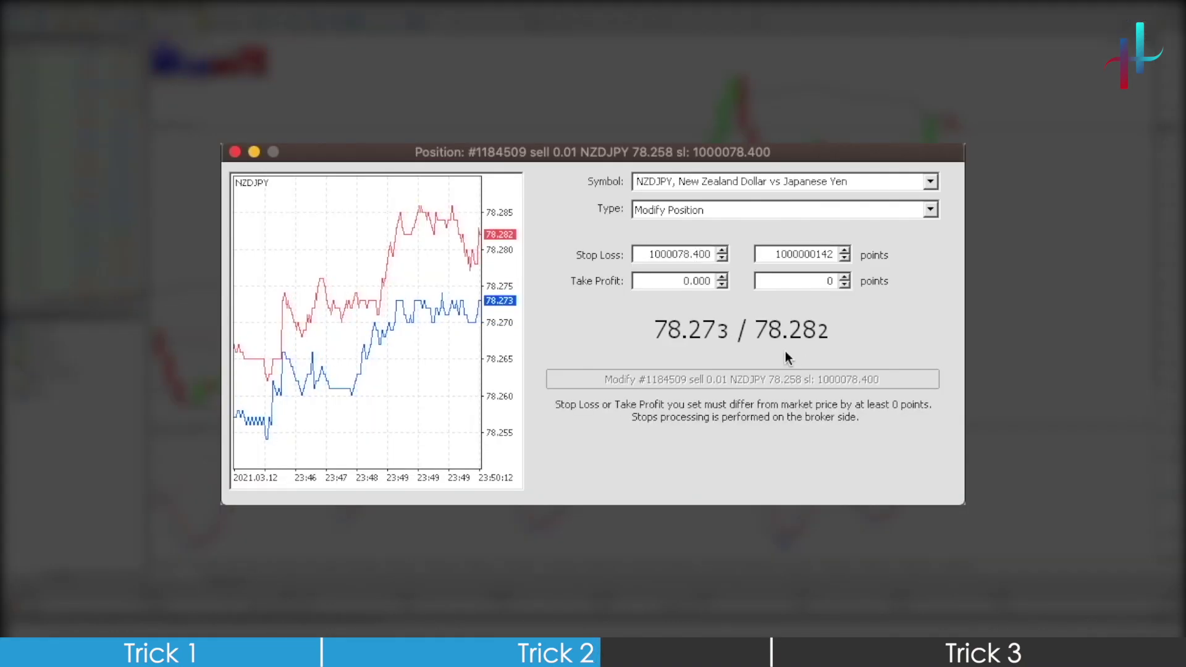
key("BackSpace")
type("5")
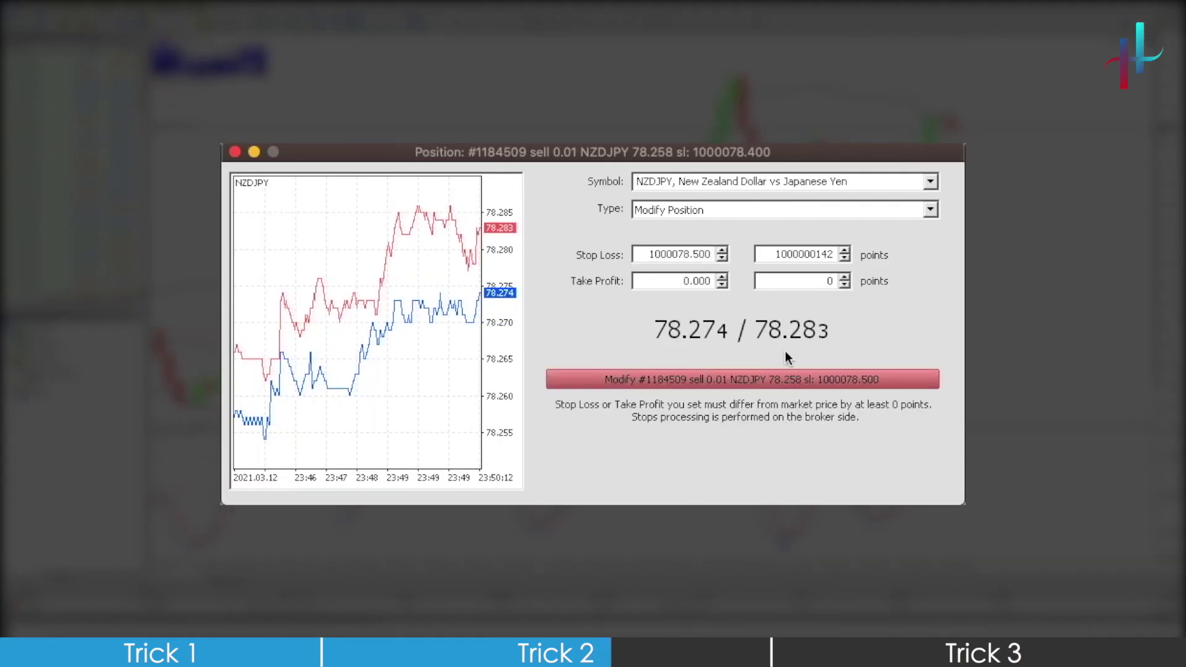
left_click(785, 379)
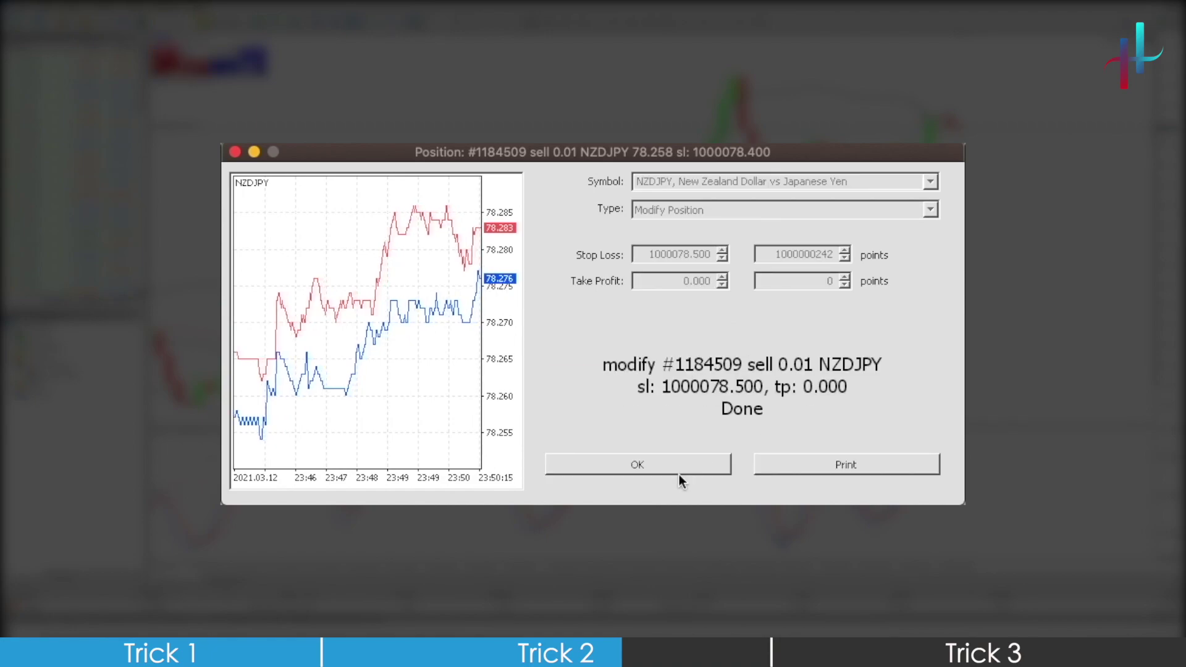
left_click(682, 477)
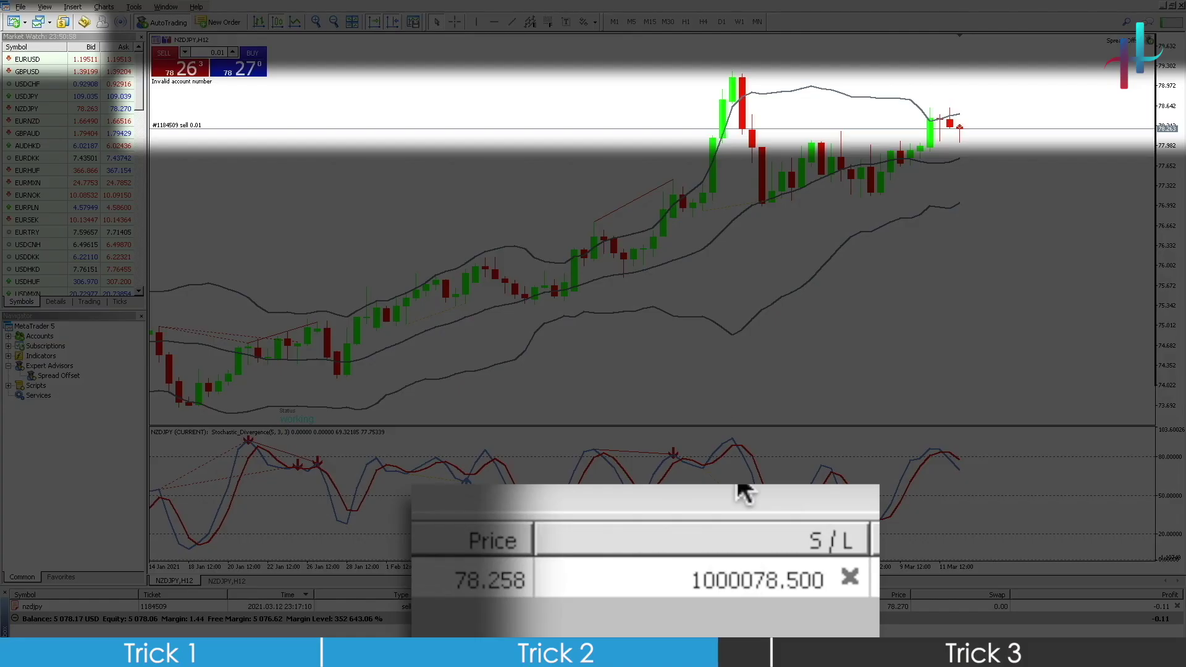
Let Spread Offset shrink the stop loss back to 78.500
key("Return")
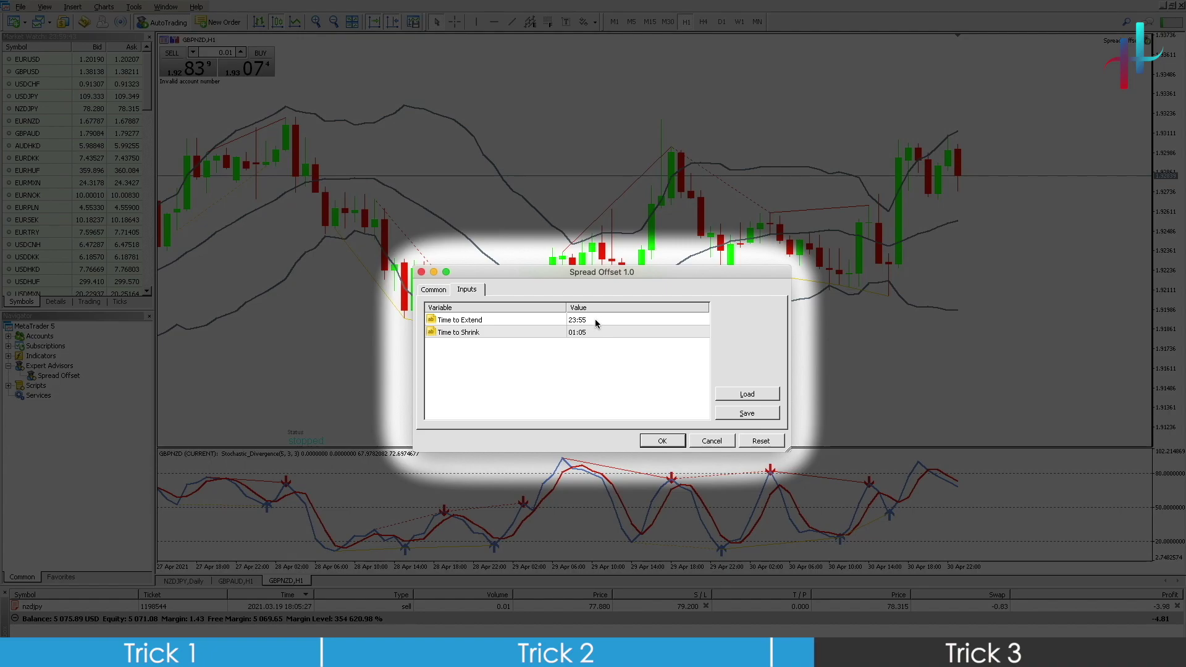
left_click(588, 320)
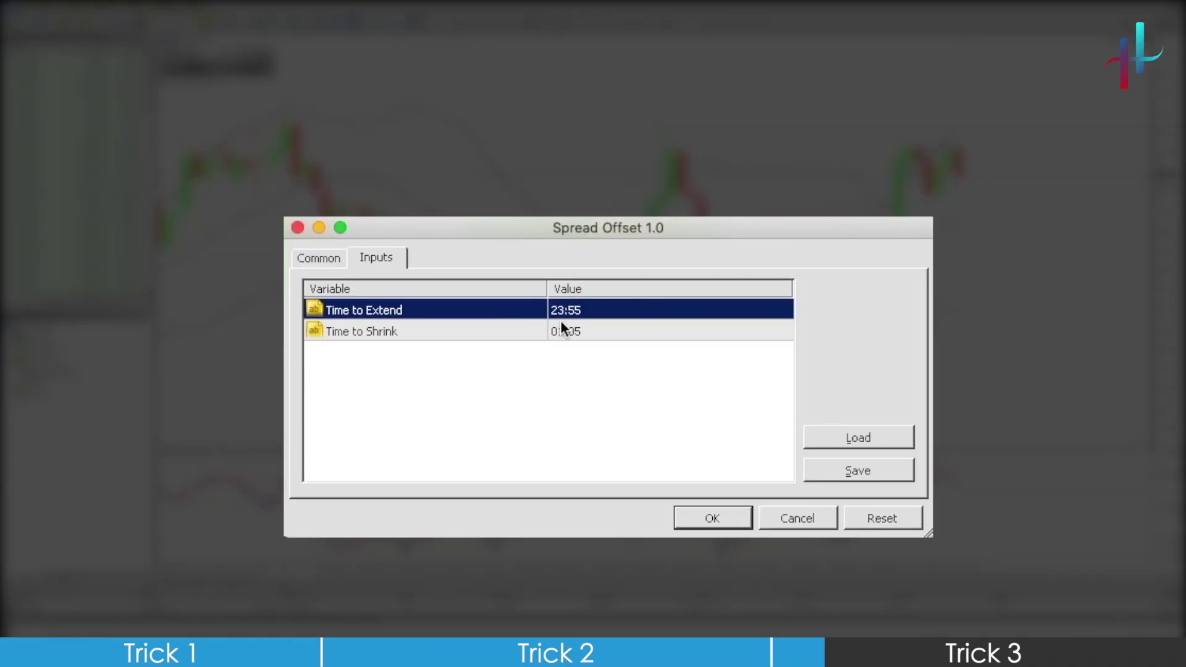
left_click(598, 334)
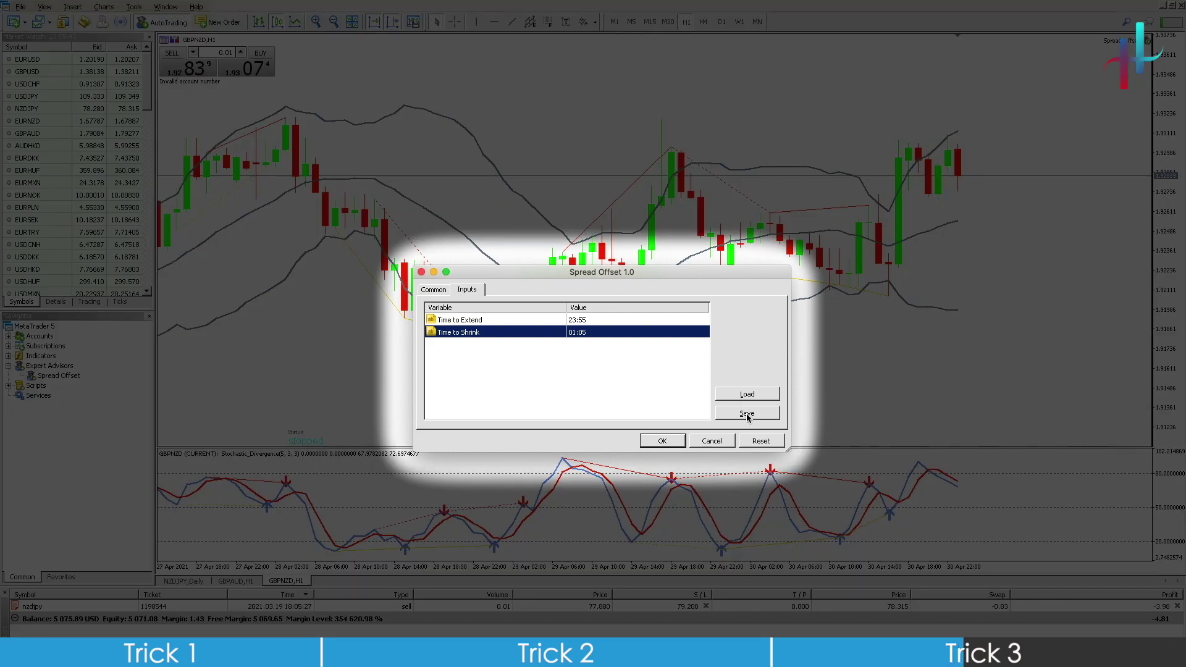
Set Time to Extend to 15:25 and Time to Shrink to 15:45
double_click(599, 320)
type("15:25")
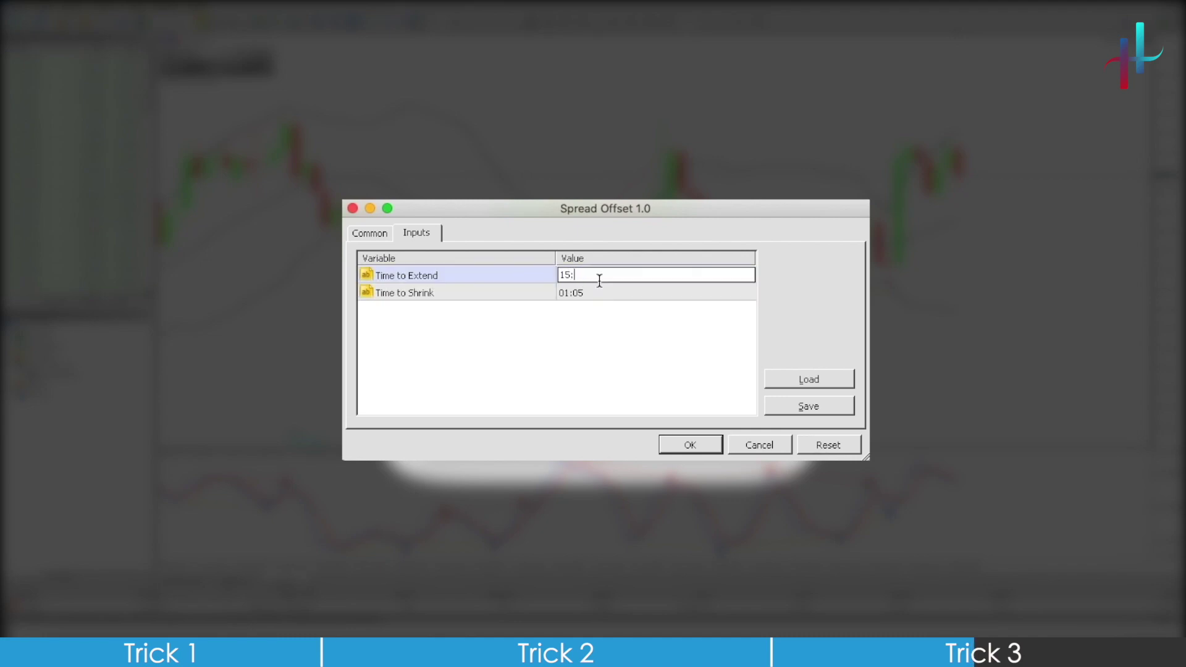
double_click(599, 293)
type("15:45")
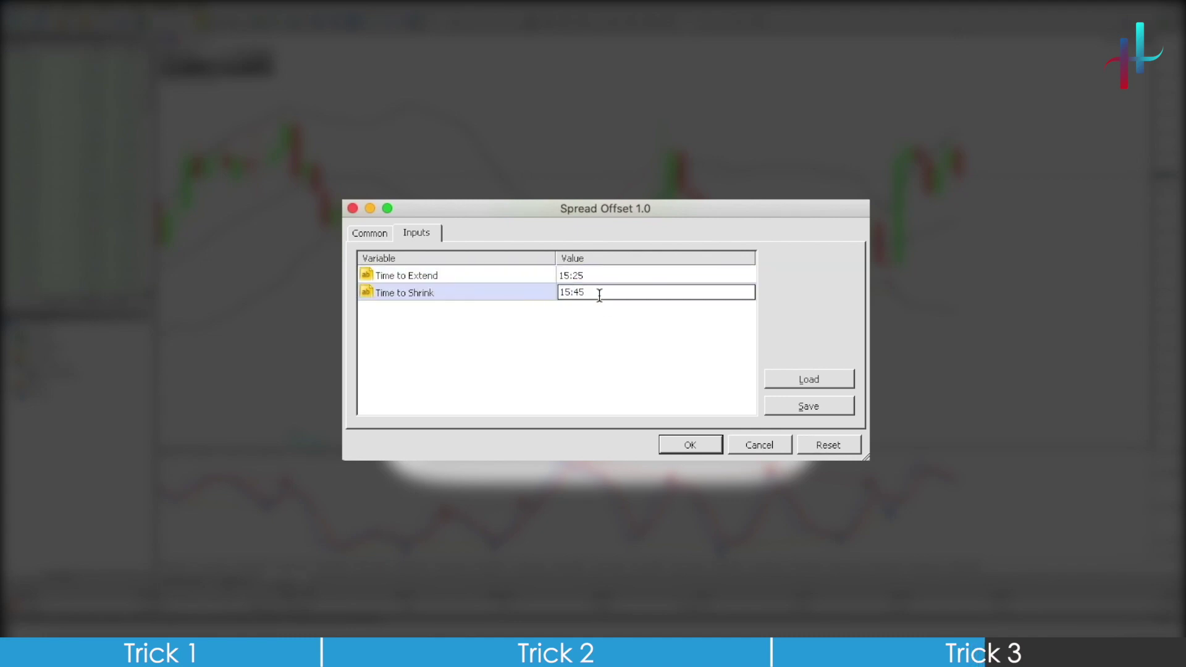
Save these inputs as NFP.set, cancel, and reopen Spread Offset's inputs at 23:55 and 01:05
left_click(805, 406)
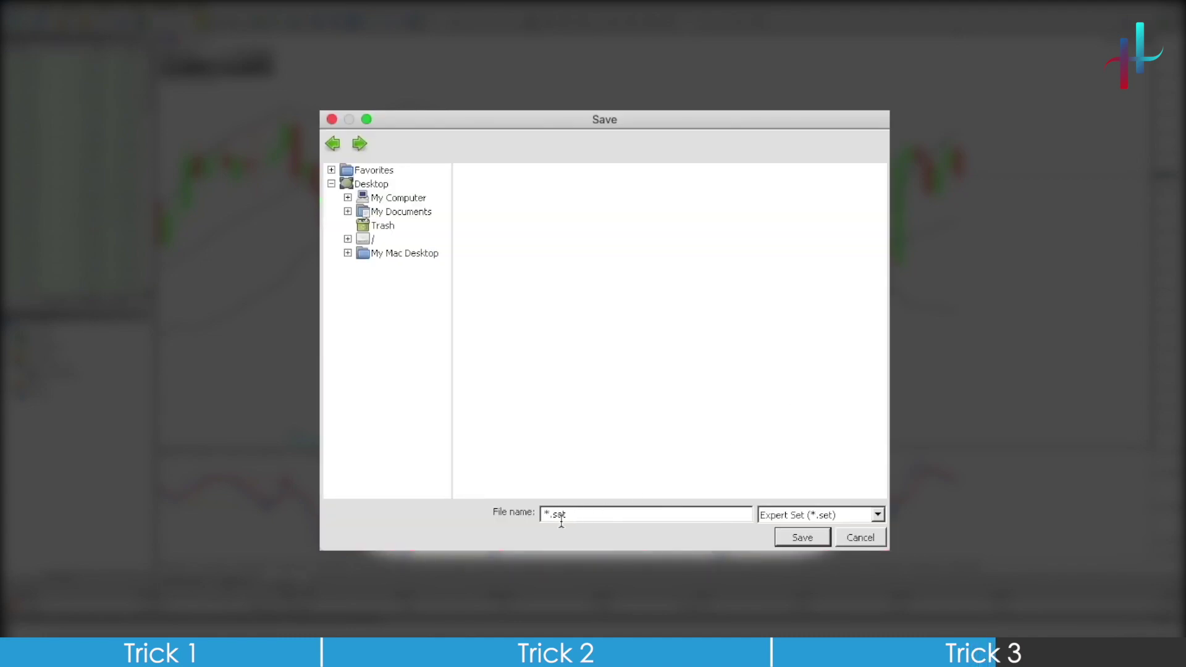
key("Delete")
type("NFP")
key("Return")
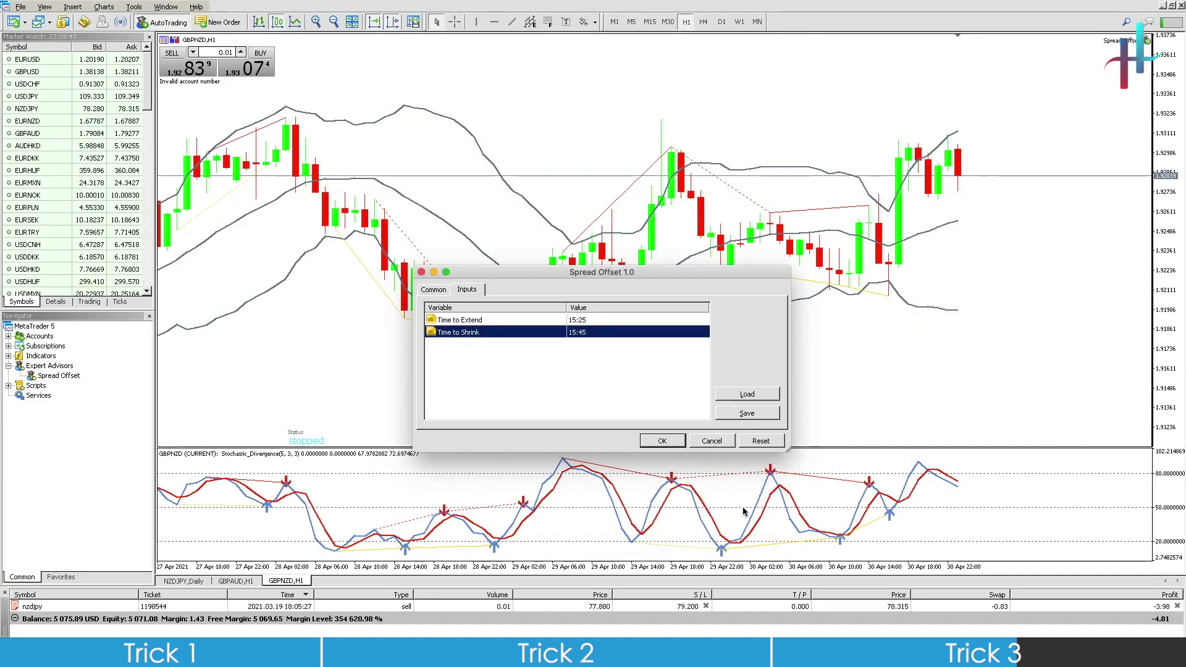
left_click(714, 439)
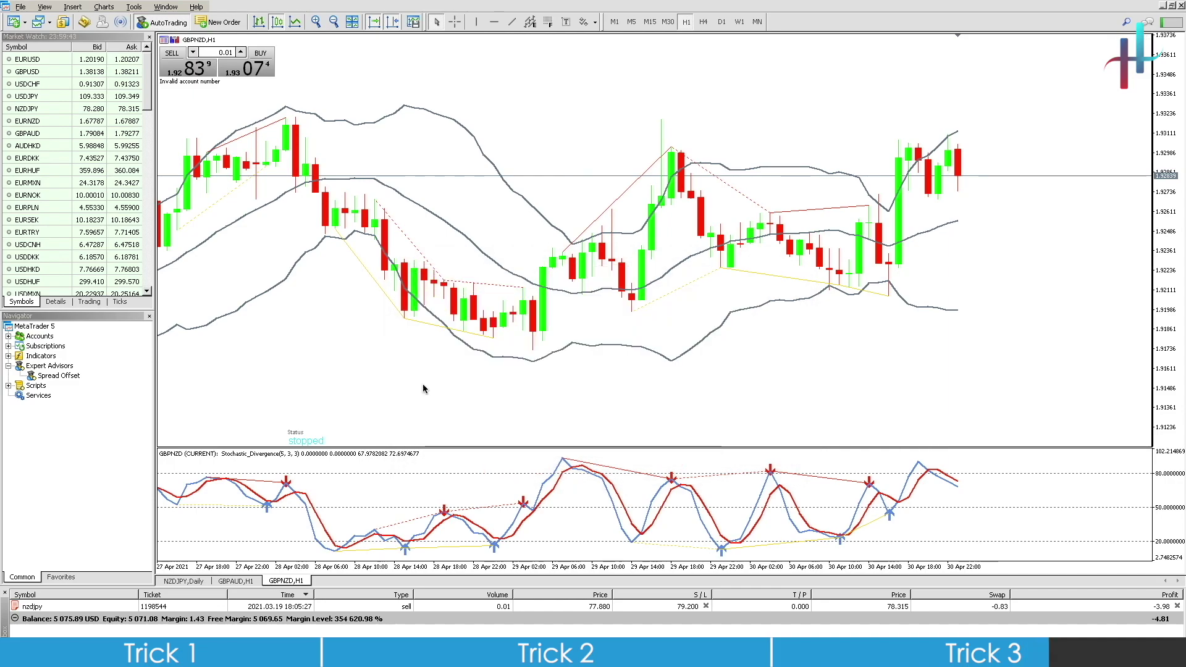
left_click_drag(72, 379, 520, 337)
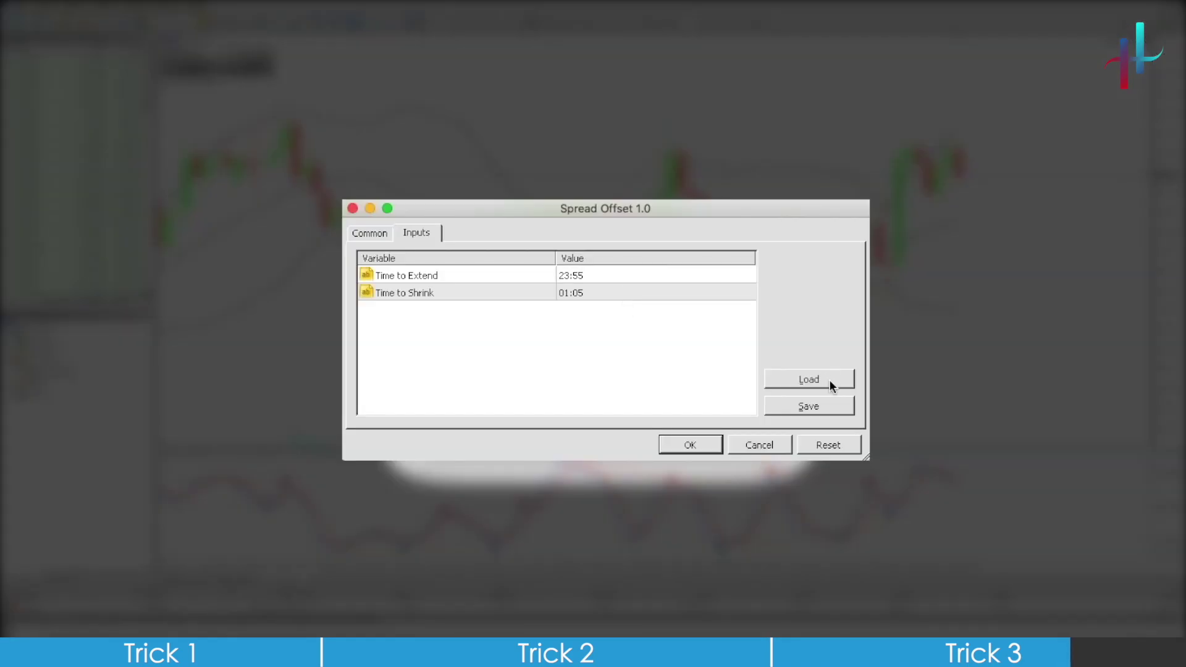
Load nfp.set so the inputs switch to Time to Extend 15:25 and Time to Shrink 15:45
left_click(809, 379)
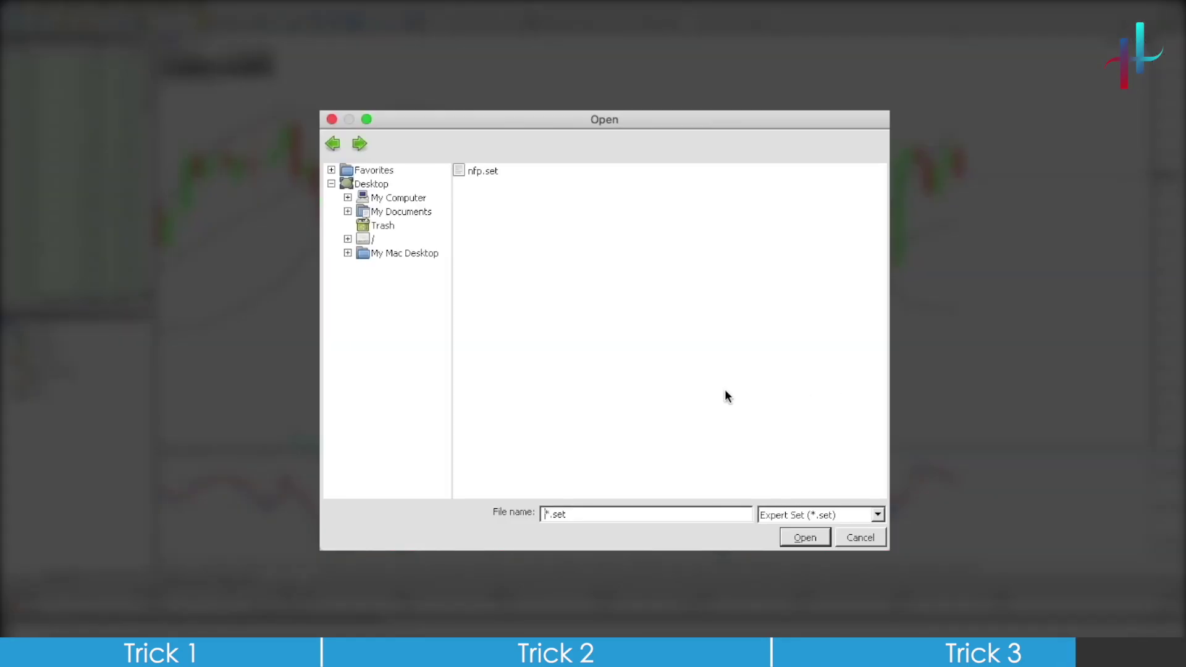
left_click(483, 172)
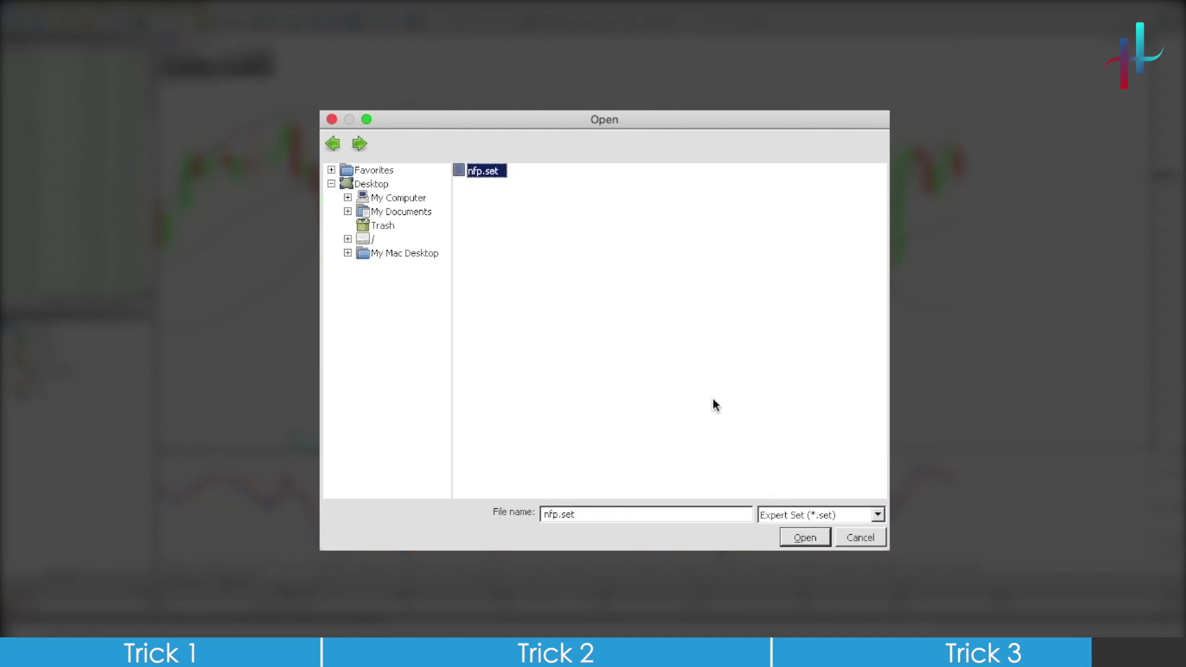
double_click(485, 172)
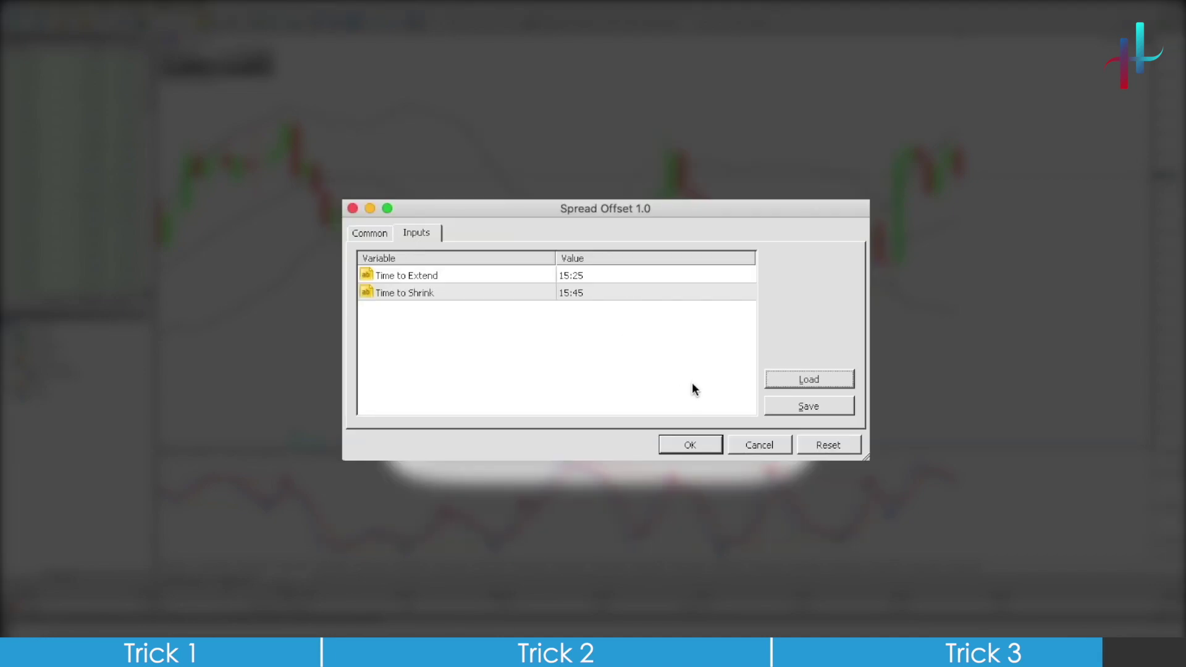